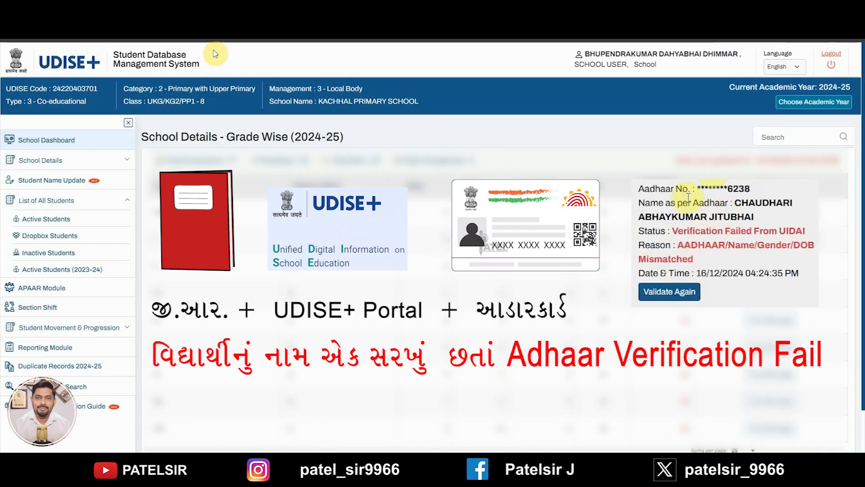
Step: Show the active students list filtered to Class VIII and mark the first student's name
{"action": "left_click", "coordinate": [44, 201]}
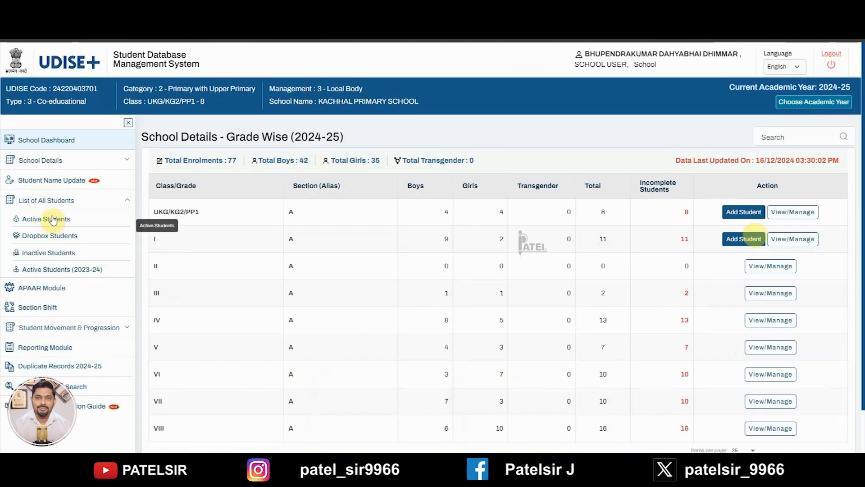
{"action": "left_click", "coordinate": [53, 220]}
{"action": "left_click", "coordinate": [218, 164]}
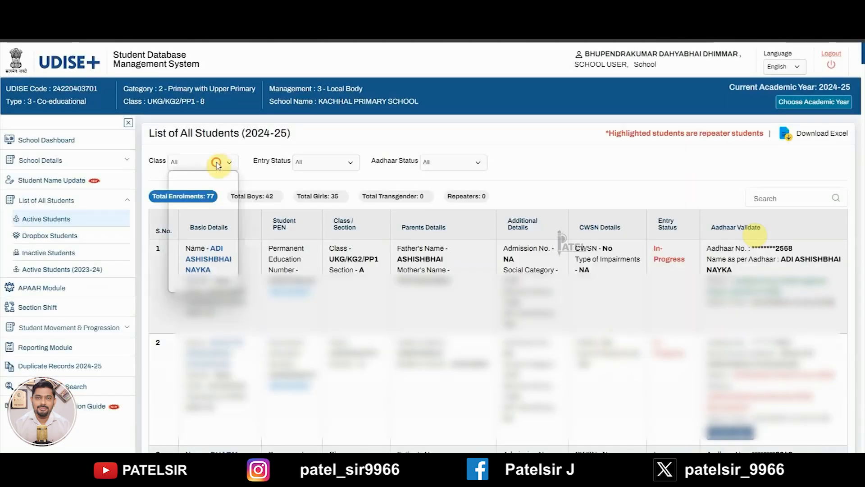
{"action": "left_click", "coordinate": [175, 284]}
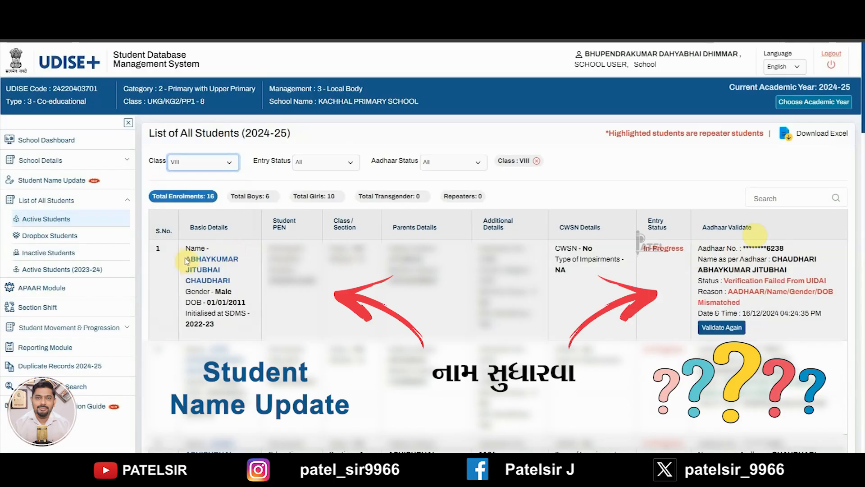
{"action": "left_click_drag", "start_coordinate": [186, 260], "coordinate": [238, 288]}
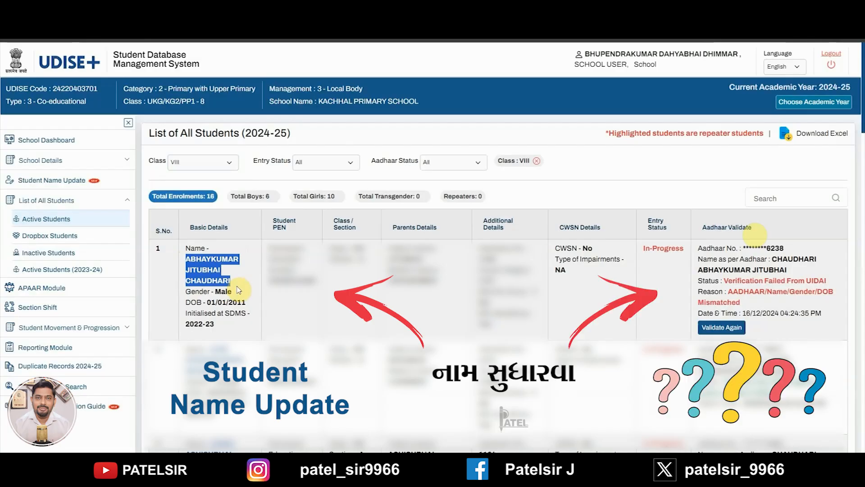
Step: Mark the first student's basic details and the Aadhaar mismatch reason for review
{"action": "left_click_drag", "start_coordinate": [238, 290], "coordinate": [252, 325]}
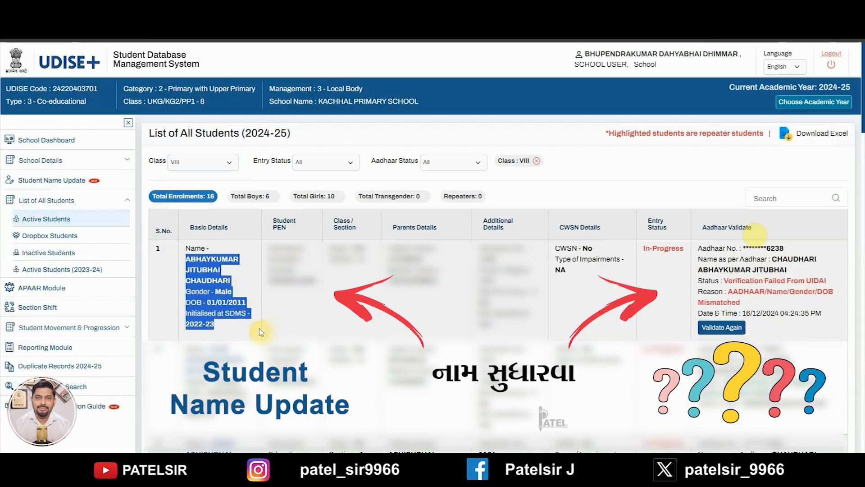
{"action": "left_click_drag", "start_coordinate": [698, 248], "coordinate": [756, 302]}
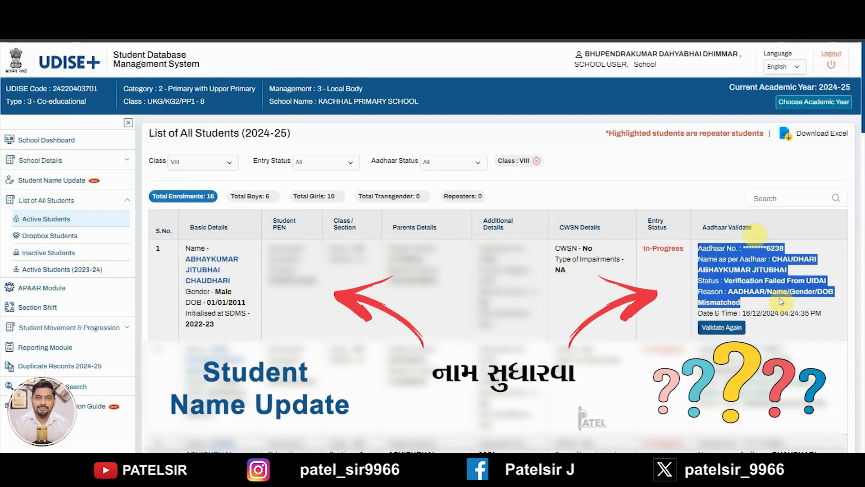
{"action": "left_click", "coordinate": [757, 301]}
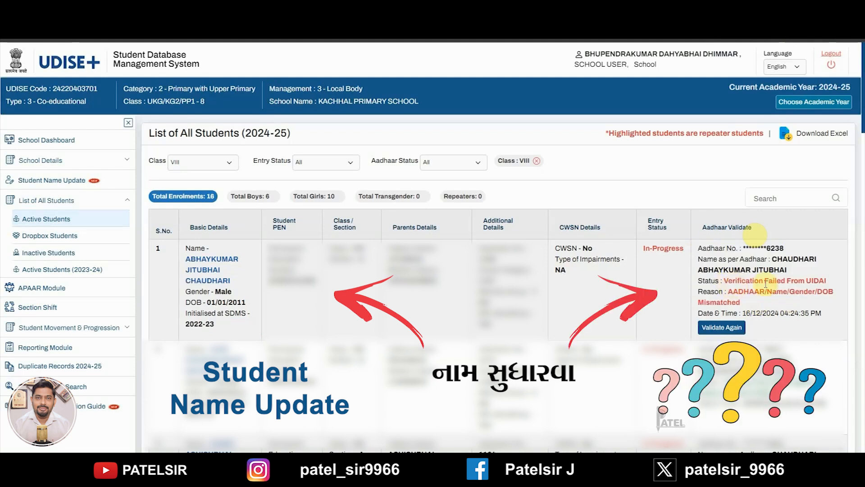
Step: Retry the student's Aadhaar validation, confirm the details, and dismiss the failure message
{"action": "left_click", "coordinate": [722, 327]}
{"action": "left_click", "coordinate": [453, 298]}
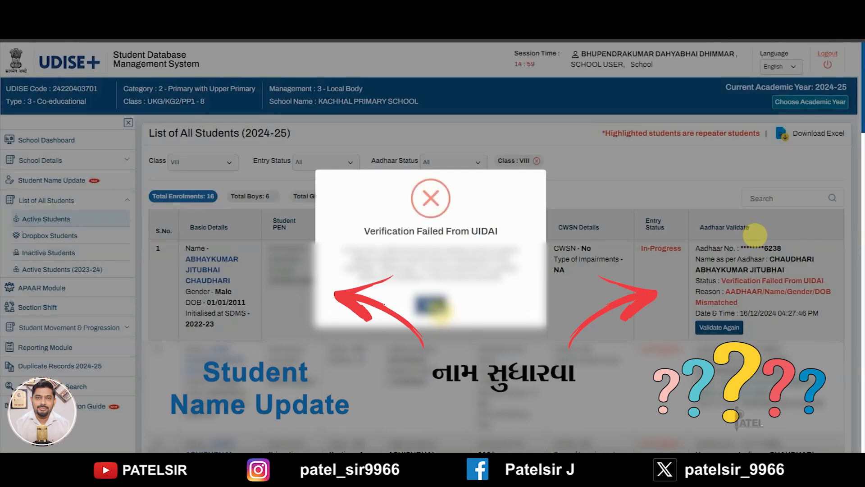
{"action": "left_click", "coordinate": [433, 307]}
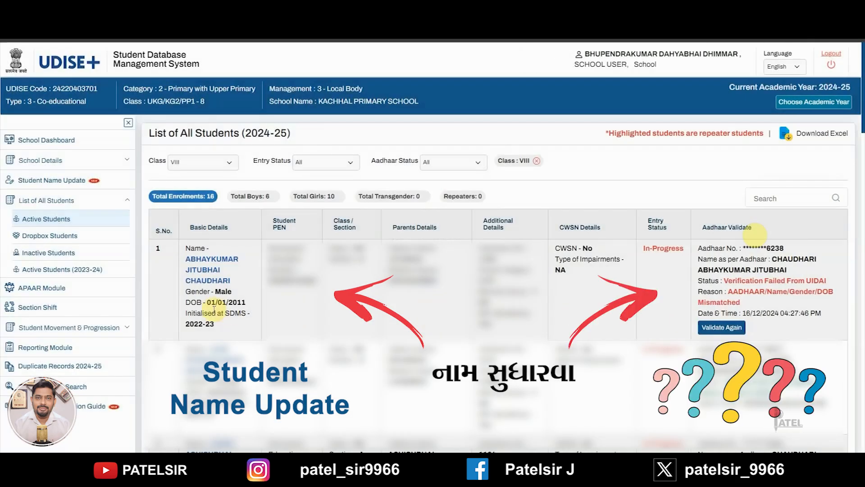
{"action": "left_click_drag", "start_coordinate": [771, 259], "coordinate": [817, 260]}
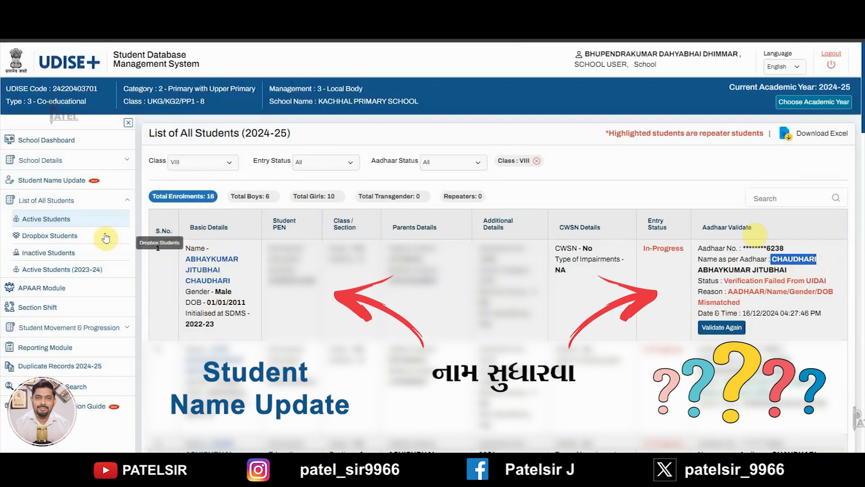
Step: From the School Dashboard, manage Class VIII and open the first student's GP edit page
{"action": "left_click", "coordinate": [40, 141]}
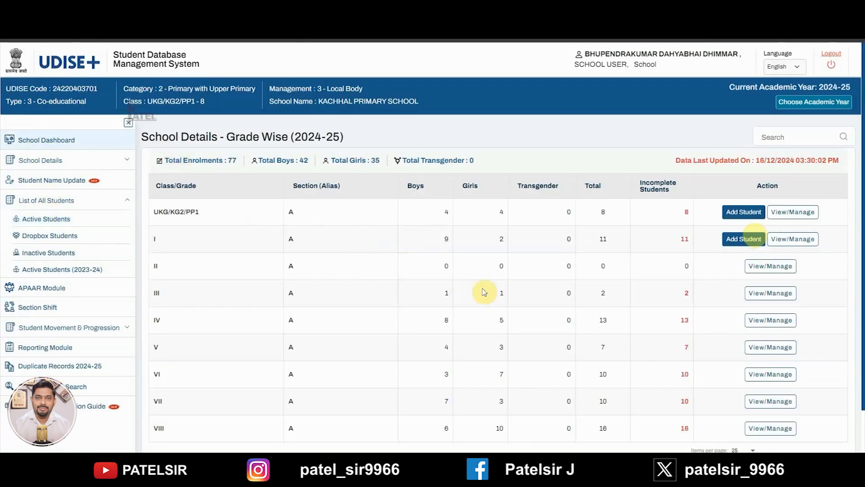
{"action": "scroll", "coordinate": [758, 381], "scroll_direction": "down", "scroll_amount": 2}
{"action": "left_click", "coordinate": [761, 381]}
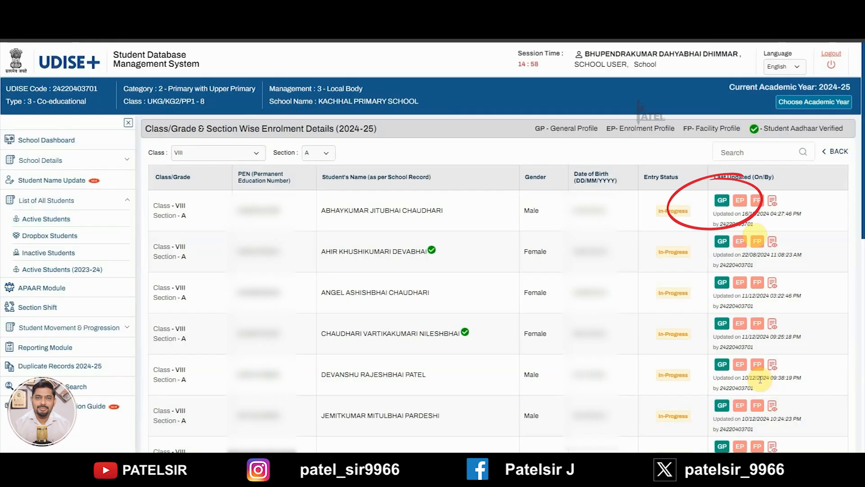
{"action": "left_click_drag", "start_coordinate": [322, 210], "coordinate": [444, 213]}
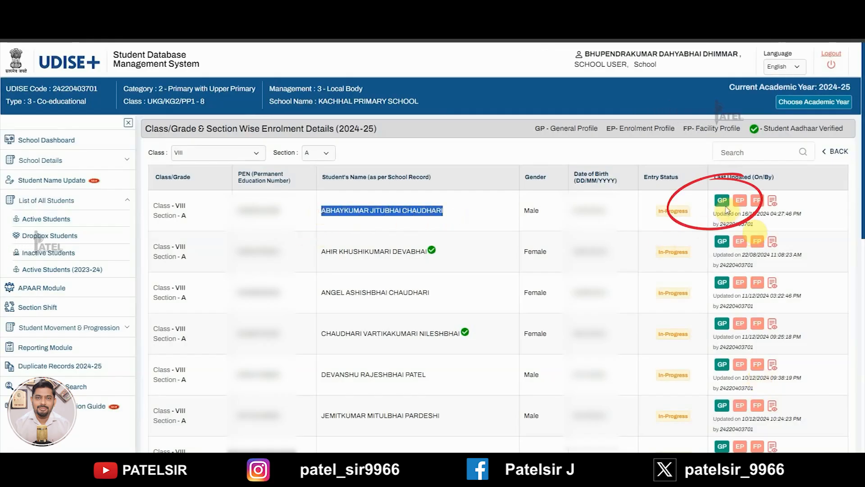
{"action": "left_click", "coordinate": [723, 201]}
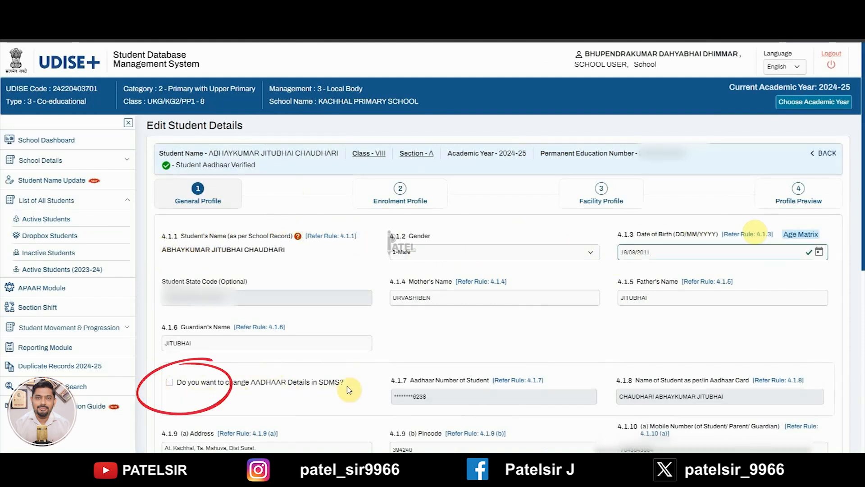
Step: Enable Aadhaar changes and re-enter the Aadhaar number and a name matching the school record
{"action": "left_click", "coordinate": [170, 383]}
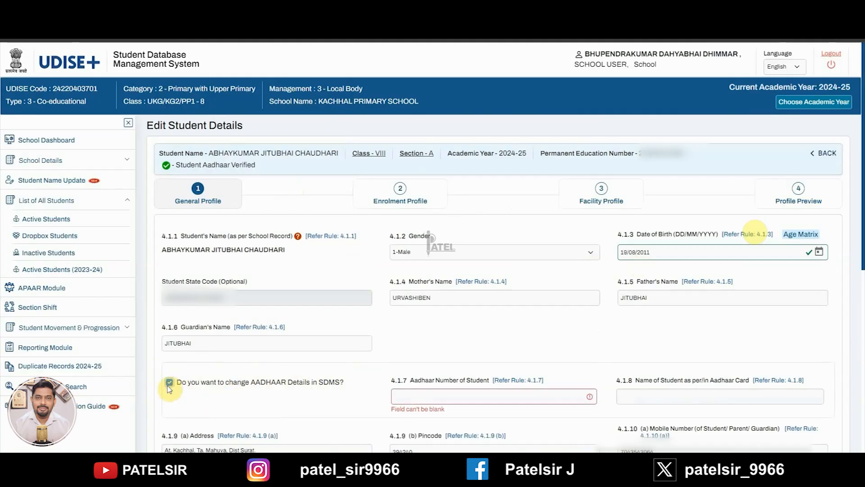
{"action": "left_click", "coordinate": [399, 400]}
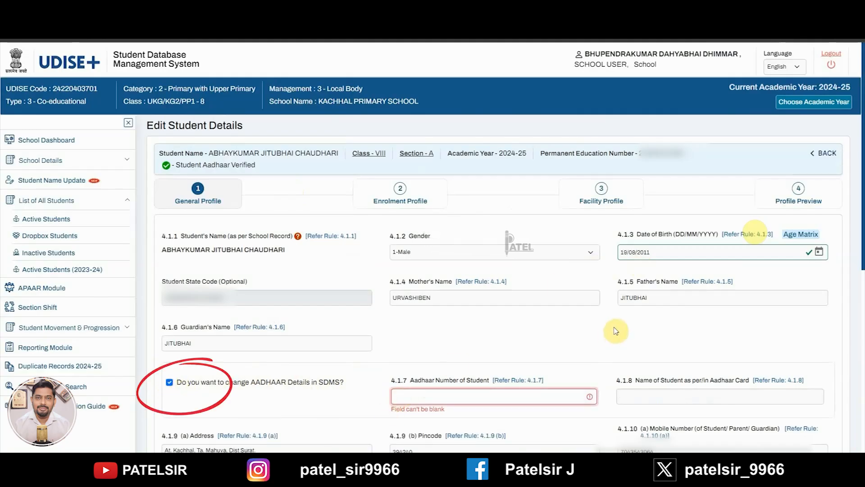
{"action": "type", "text": "????"}
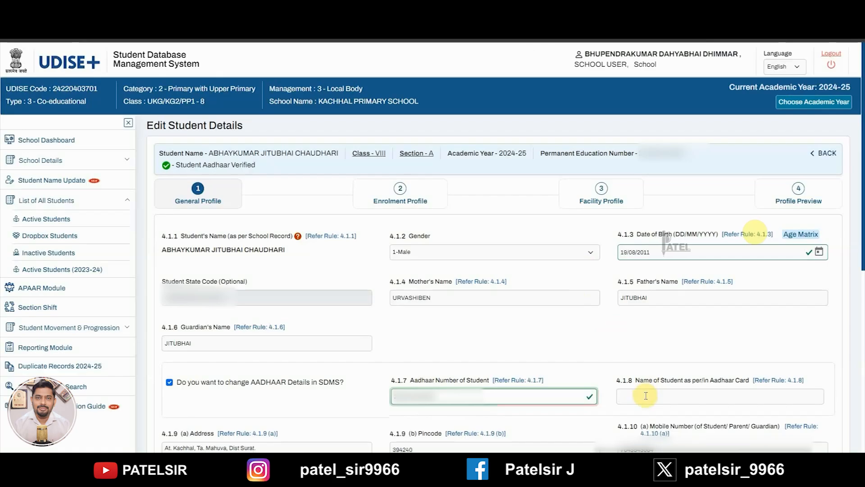
{"action": "left_click", "coordinate": [646, 396]}
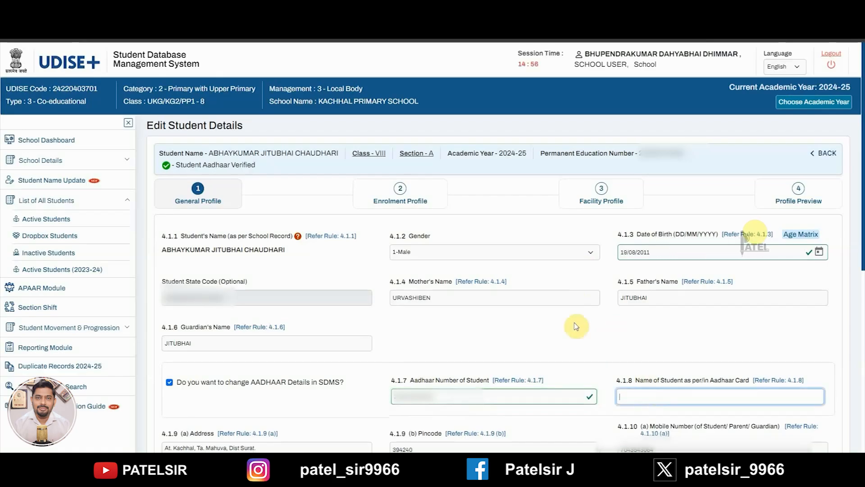
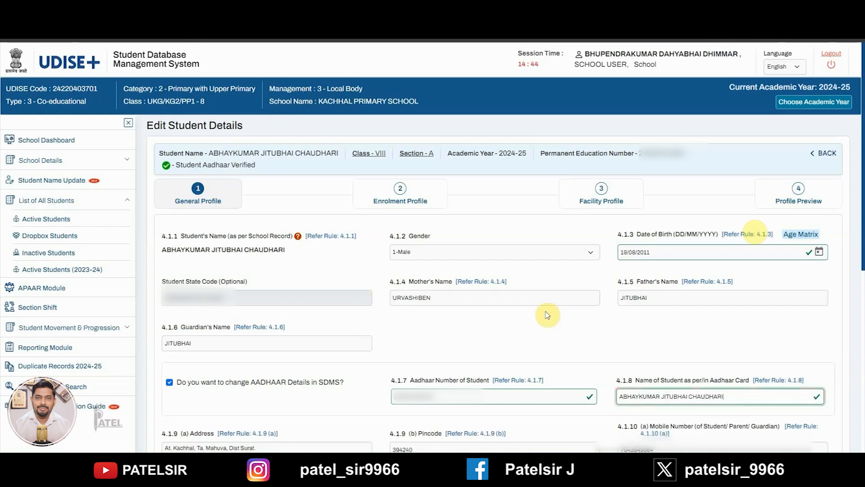
{"action": "left_click_drag", "start_coordinate": [162, 250], "coordinate": [303, 257]}
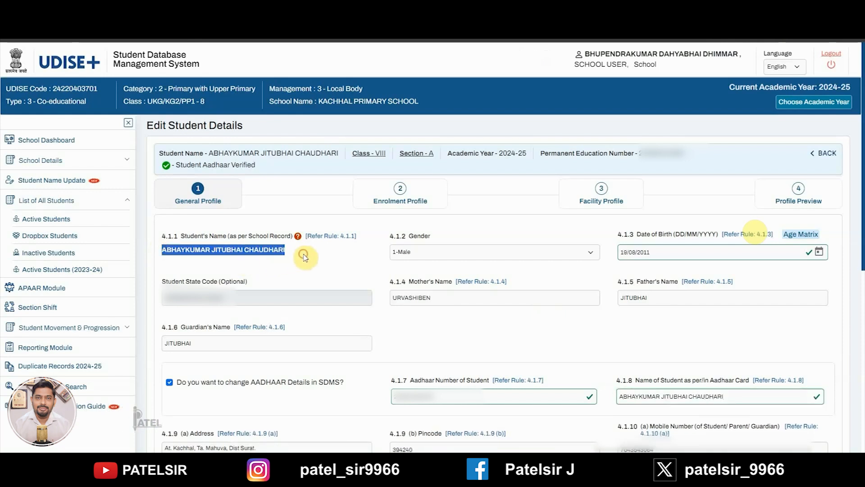
{"action": "scroll", "coordinate": [592, 327], "scroll_direction": "down", "scroll_amount": 7}
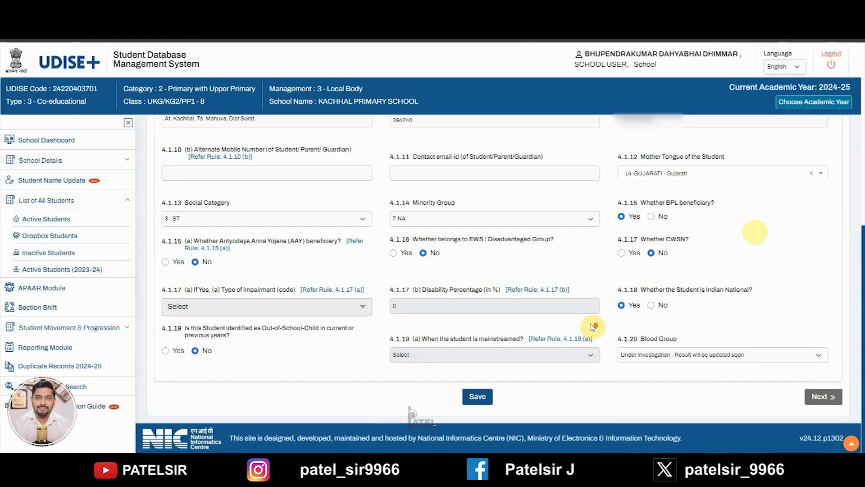
Step: Save the general profile and close the 'General data updated successfully.' dialog
{"action": "left_click", "coordinate": [477, 397]}
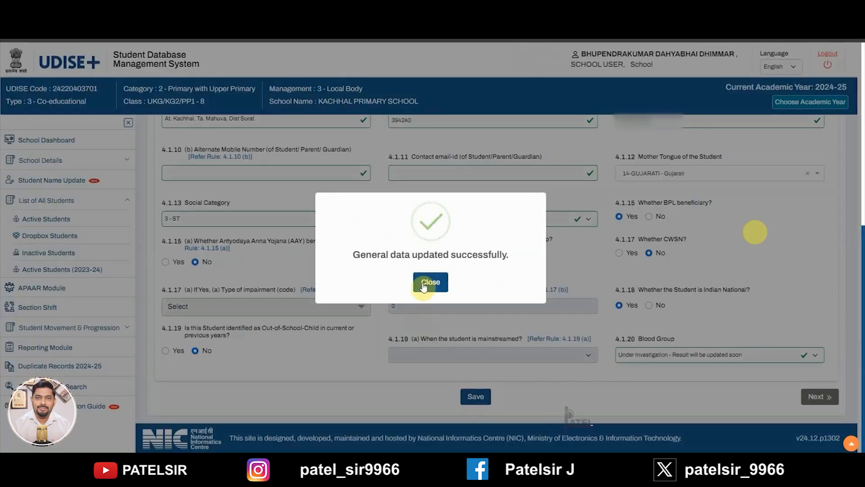
{"action": "left_click", "coordinate": [424, 284]}
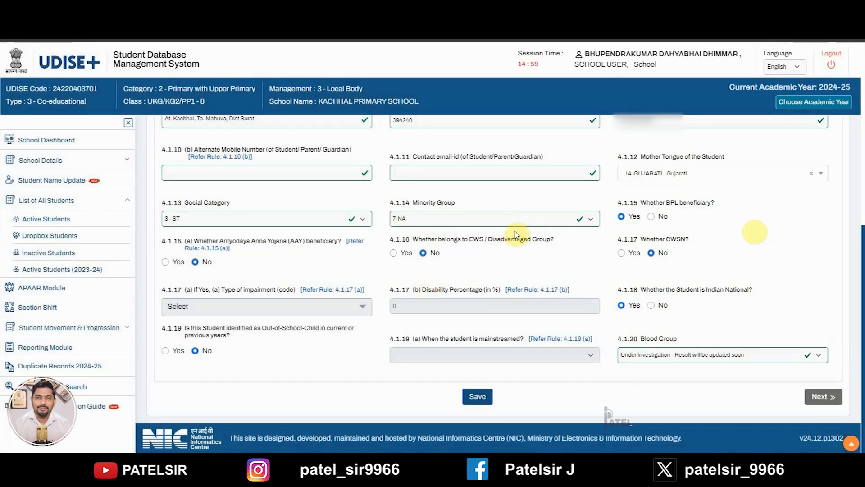
Step: Return to the School Dashboard and reset the browser zoom to 100%
{"action": "left_click", "coordinate": [69, 142]}
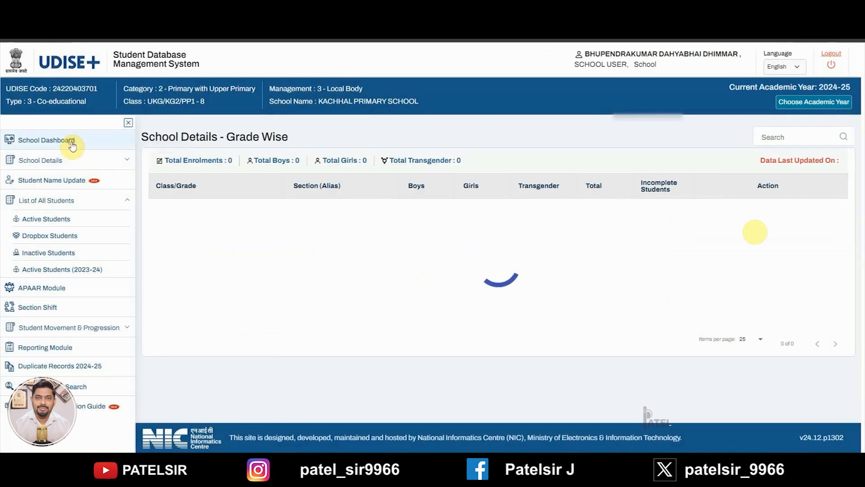
{"action": "left_click", "coordinate": [678, 29]}
{"action": "left_click", "coordinate": [690, 28]}
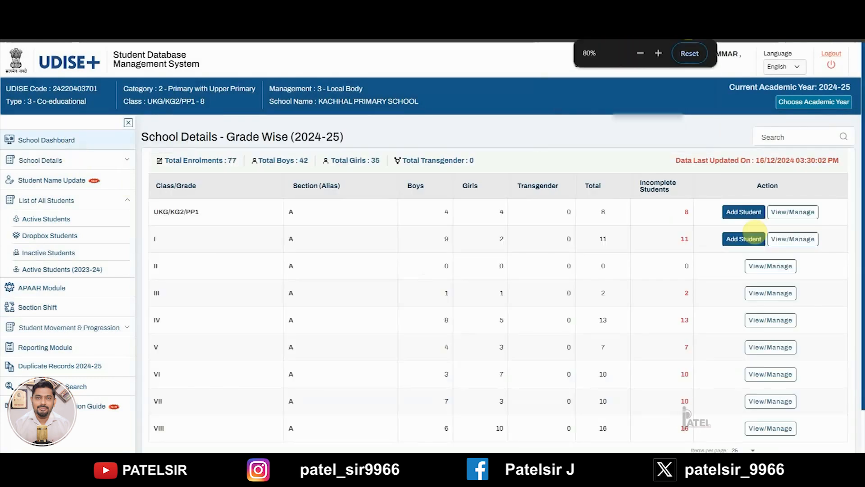
{"action": "left_click", "coordinate": [688, 55]}
{"action": "scroll", "coordinate": [412, 181], "scroll_direction": "down", "scroll_amount": 3}
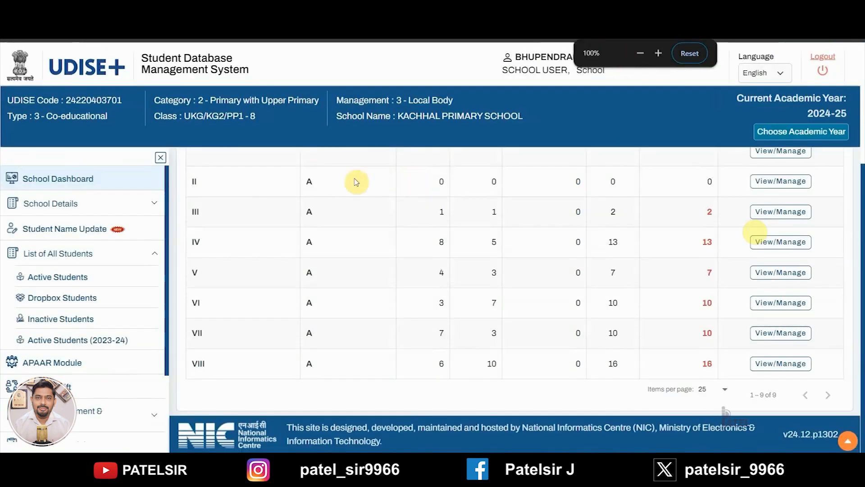
Step: Filter the Active Students list to class VIII
{"action": "left_click", "coordinate": [46, 281]}
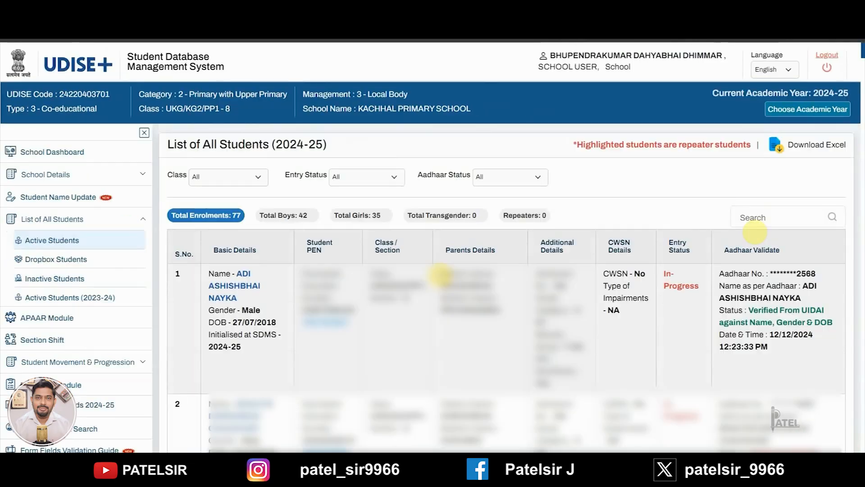
{"action": "left_click", "coordinate": [210, 176]}
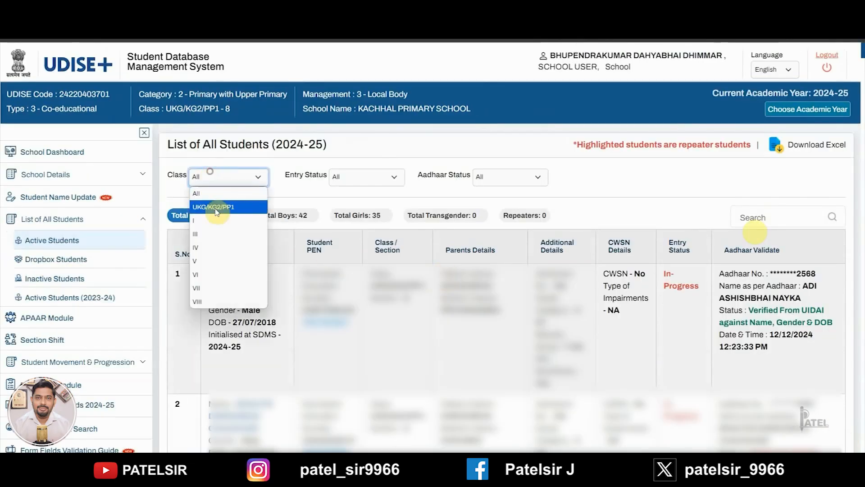
{"action": "left_click", "coordinate": [208, 301]}
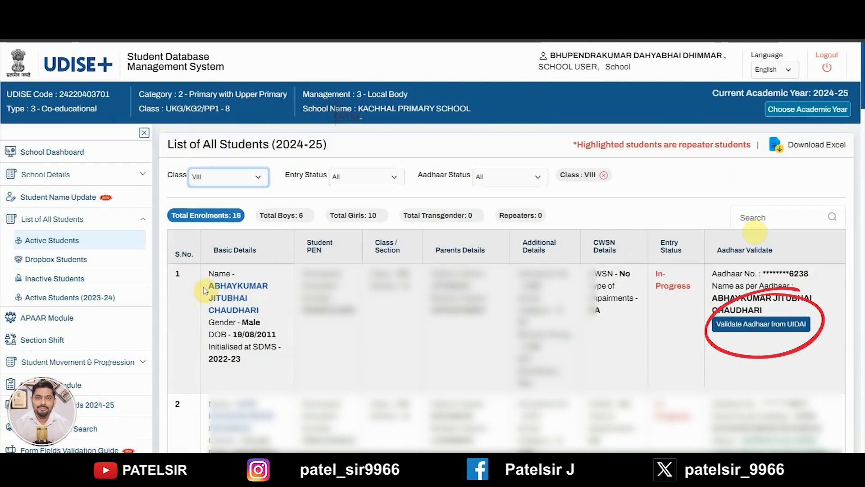
Step: Compare the student and Aadhaar names, then validate and confirm the Aadhaar with UIDAI
{"action": "left_click_drag", "start_coordinate": [204, 289], "coordinate": [261, 311]}
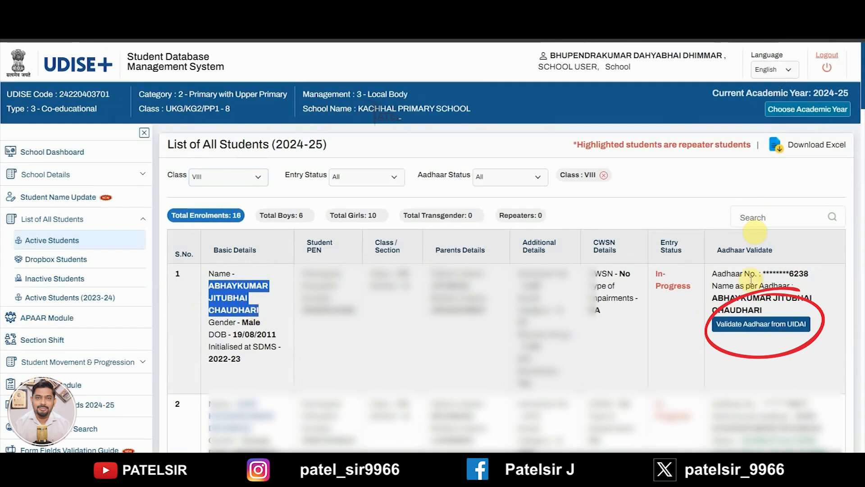
{"action": "left_click_drag", "start_coordinate": [711, 297], "coordinate": [748, 304]}
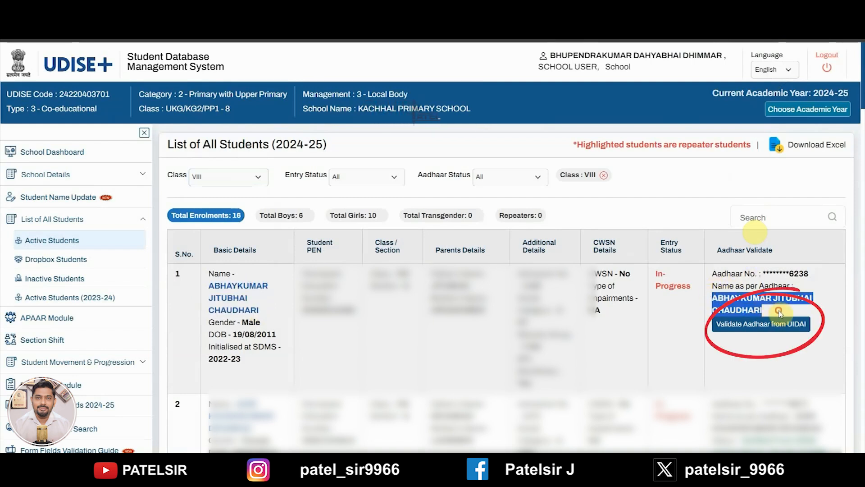
{"action": "left_click", "coordinate": [752, 332]}
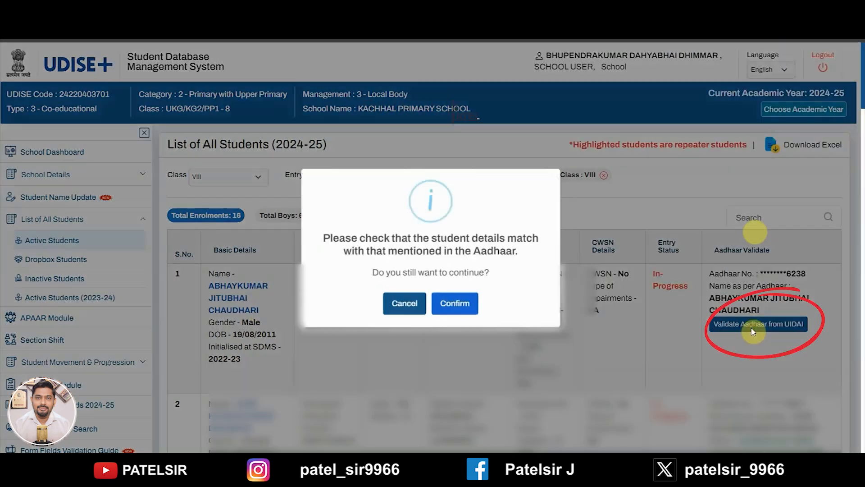
{"action": "left_click", "coordinate": [459, 306]}
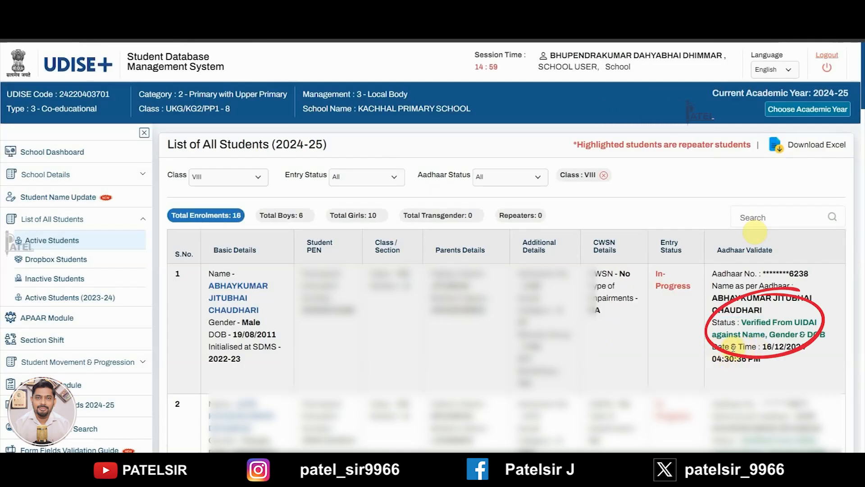
Step: Load Class VIII APAAR statuses in the APAAR Module and start generation for the first student
{"action": "left_click", "coordinate": [53, 317]}
{"action": "left_click", "coordinate": [245, 165]}
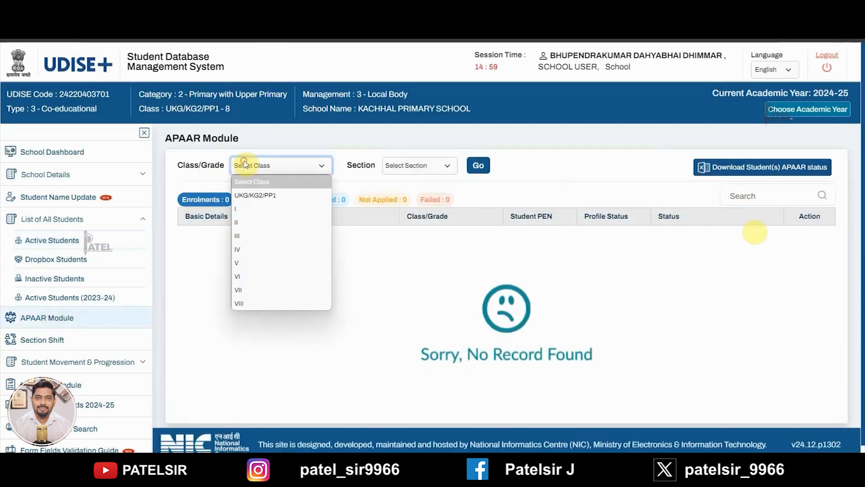
{"action": "left_click", "coordinate": [248, 303]}
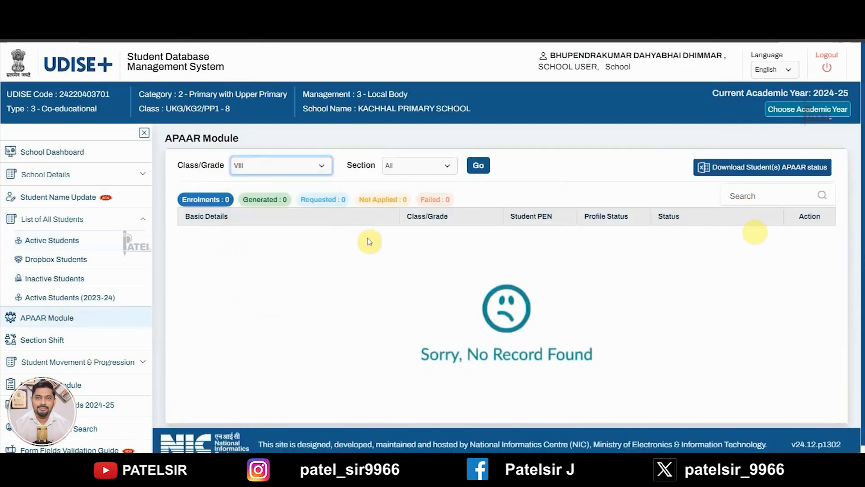
{"action": "left_click", "coordinate": [490, 163]}
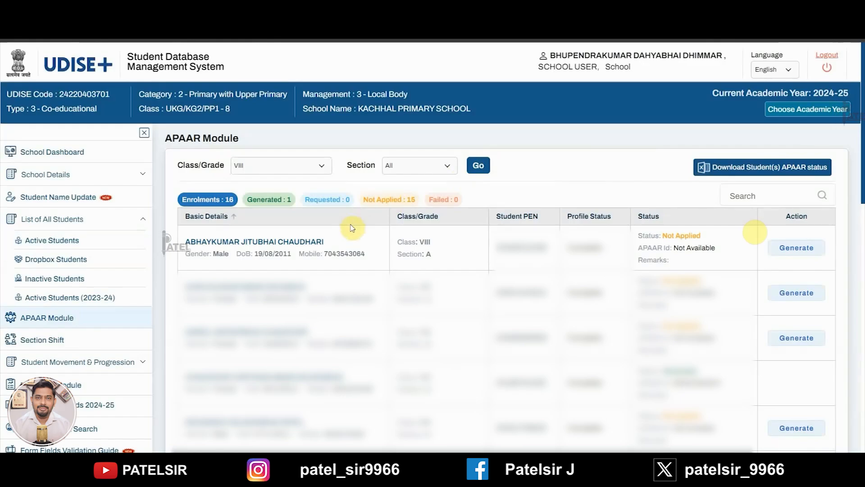
{"action": "left_click", "coordinate": [797, 249]}
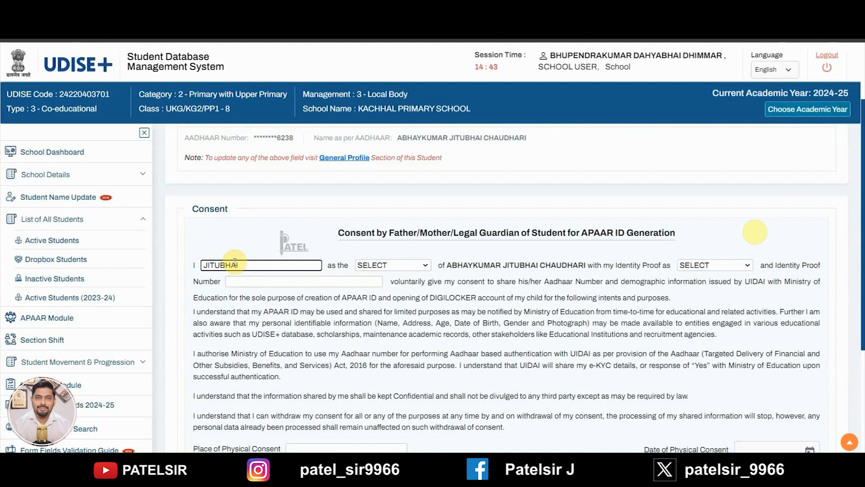
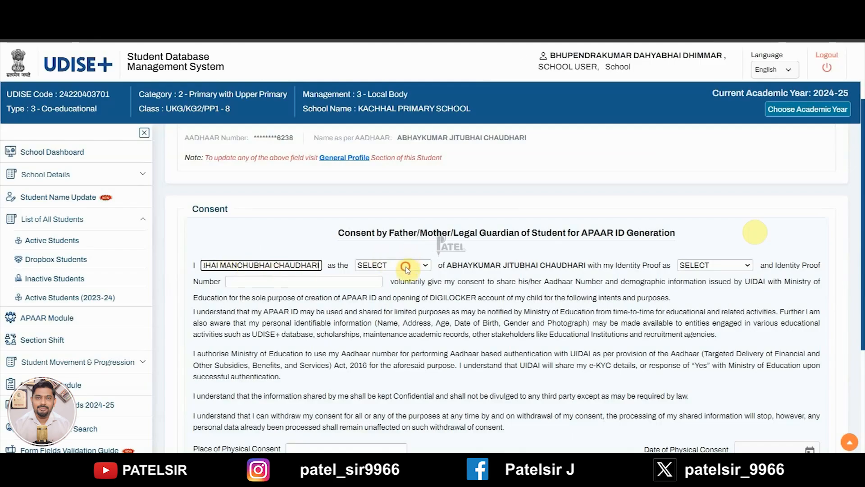
Step: Enter the father's full name, relation FATHER, AADHAAR as identity proof, and its number
{"action": "left_click", "coordinate": [407, 267]}
{"action": "left_click", "coordinate": [375, 292]}
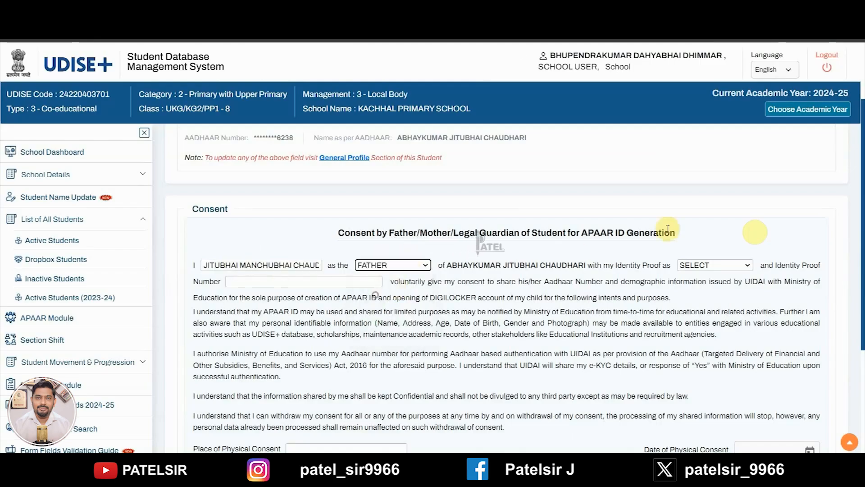
{"action": "left_click", "coordinate": [715, 265]}
{"action": "left_click", "coordinate": [710, 290]}
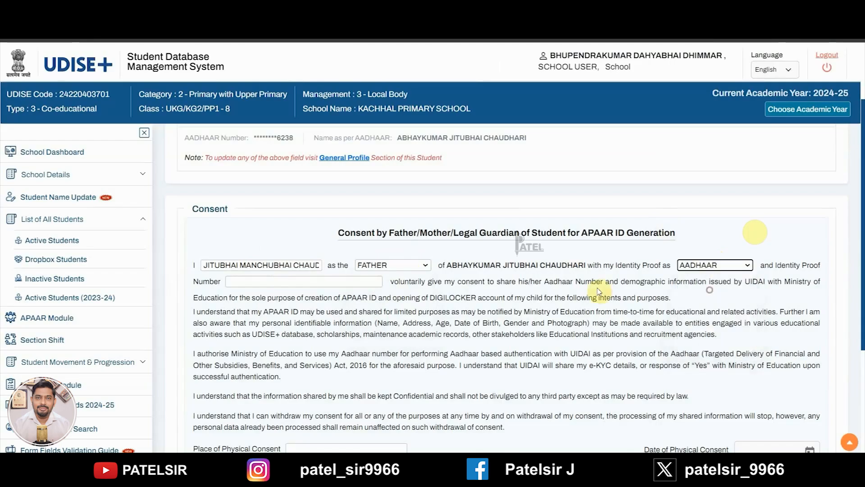
{"action": "left_click", "coordinate": [330, 282]}
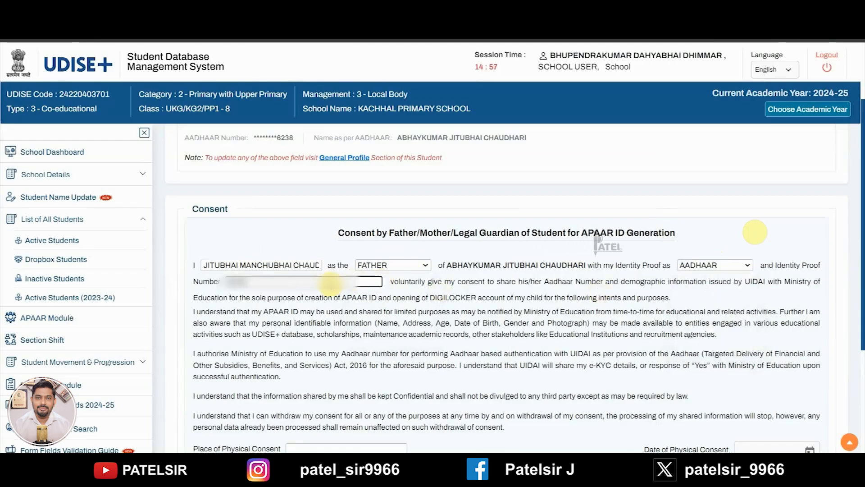
{"action": "type", "text": "******"}
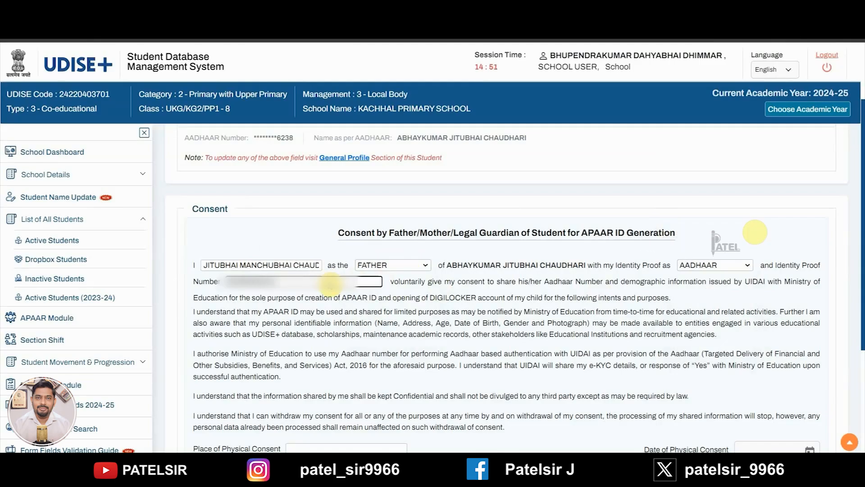
Step: Enter 'KACHHAL PRIMARY' as the place of physical consent
{"action": "scroll", "coordinate": [334, 288], "scroll_direction": "down", "scroll_amount": 3}
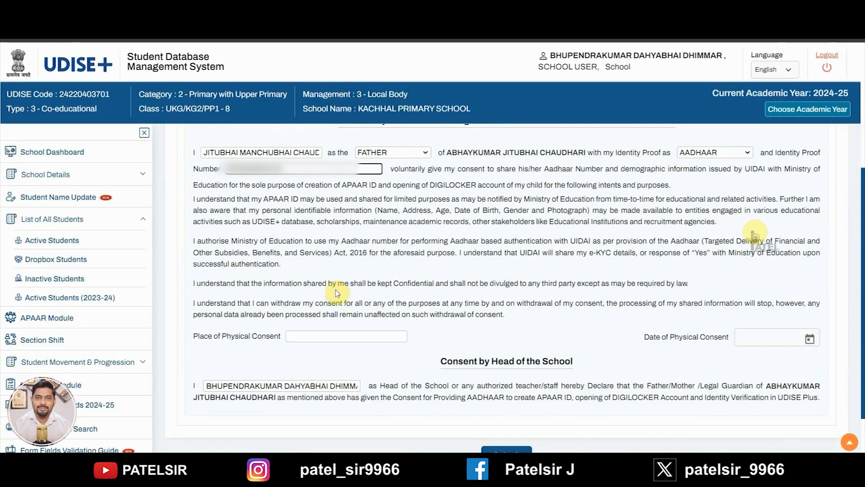
{"action": "left_click", "coordinate": [339, 338]}
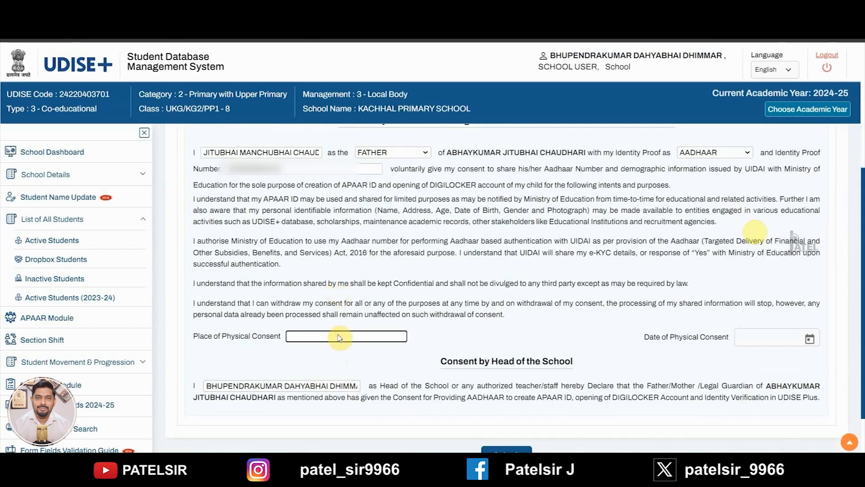
{"action": "scroll", "coordinate": [396, 382], "scroll_direction": "down", "scroll_amount": 1}
{"action": "type", "text": "KA"}
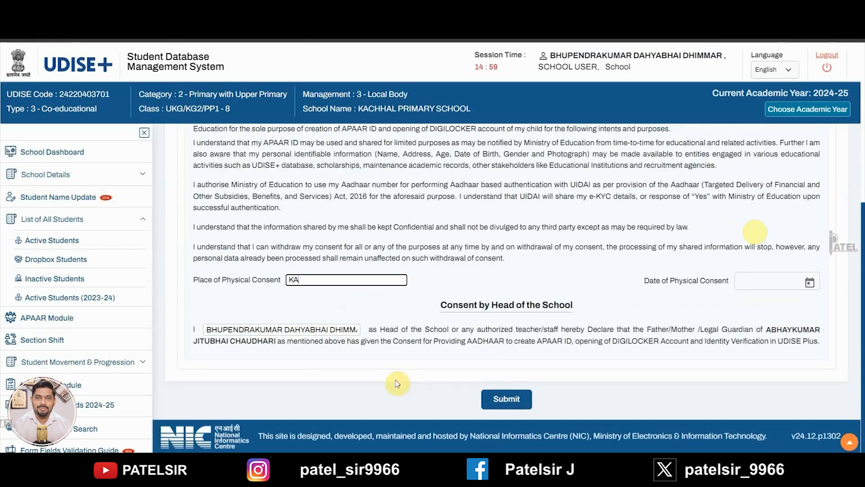
{"action": "type", "text": "CHHAL PR"}
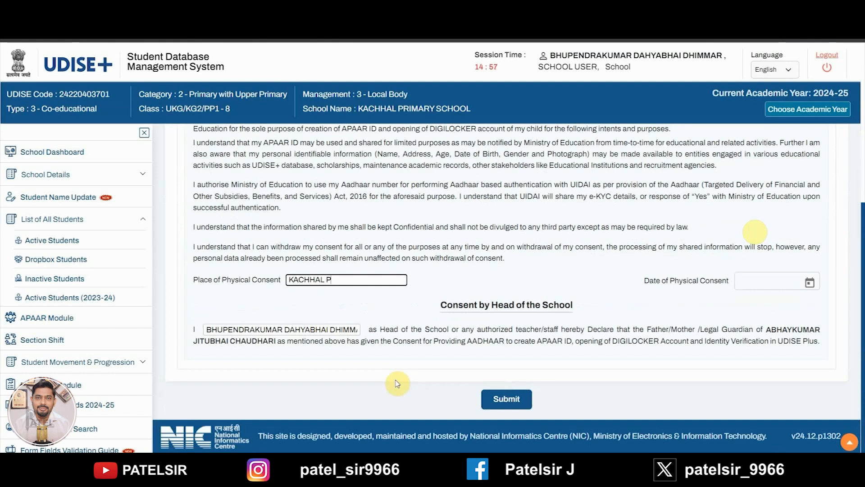
{"action": "type", "text": "IMARY"}
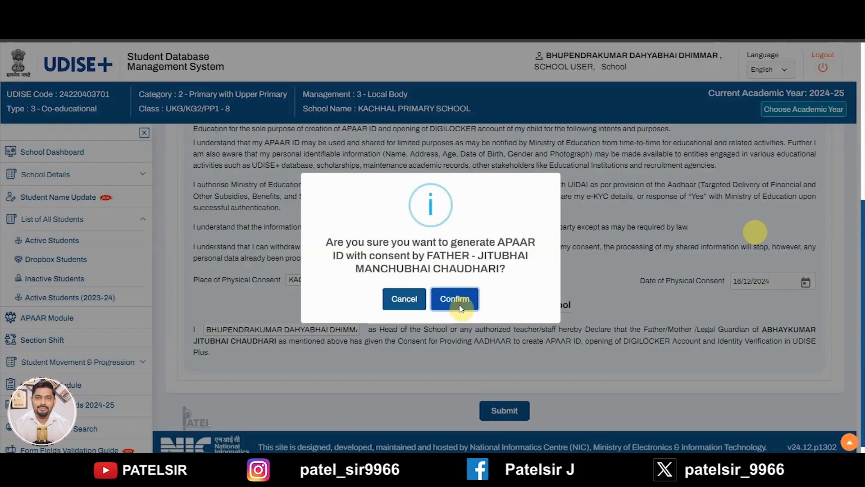
Step: Confirm the APAAR ID request with father's consent and return to the Class VIII student list
{"action": "left_click", "coordinate": [461, 309]}
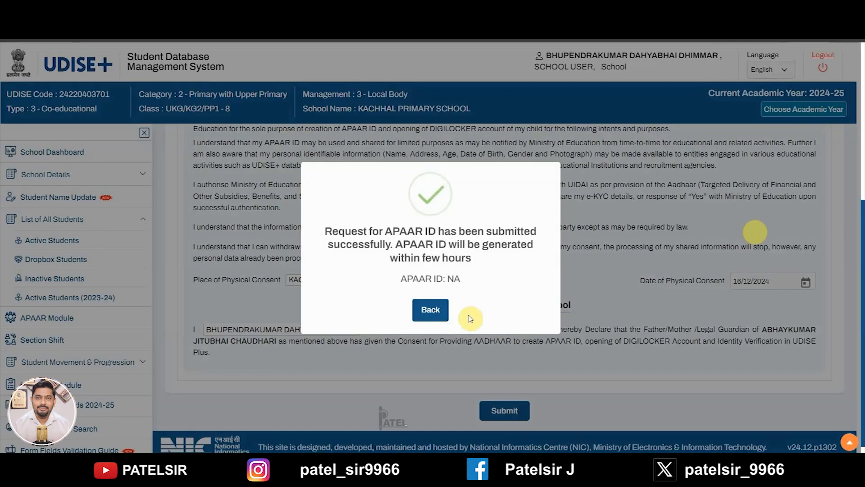
{"action": "left_click", "coordinate": [427, 310]}
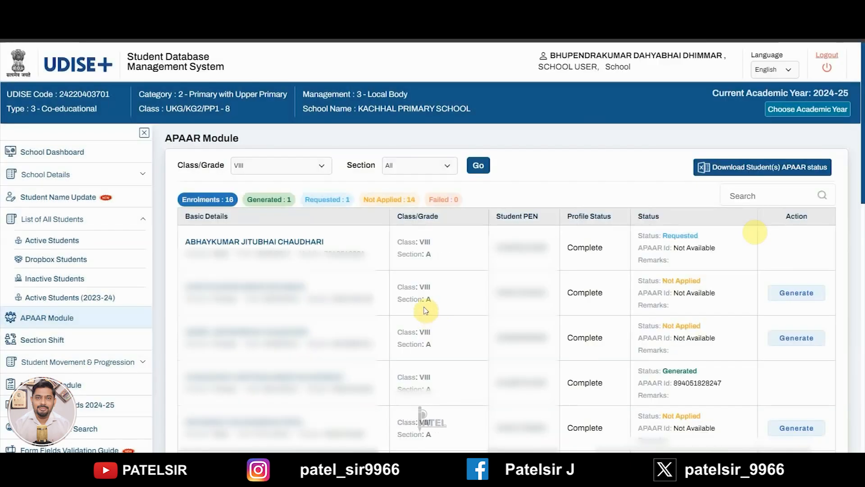